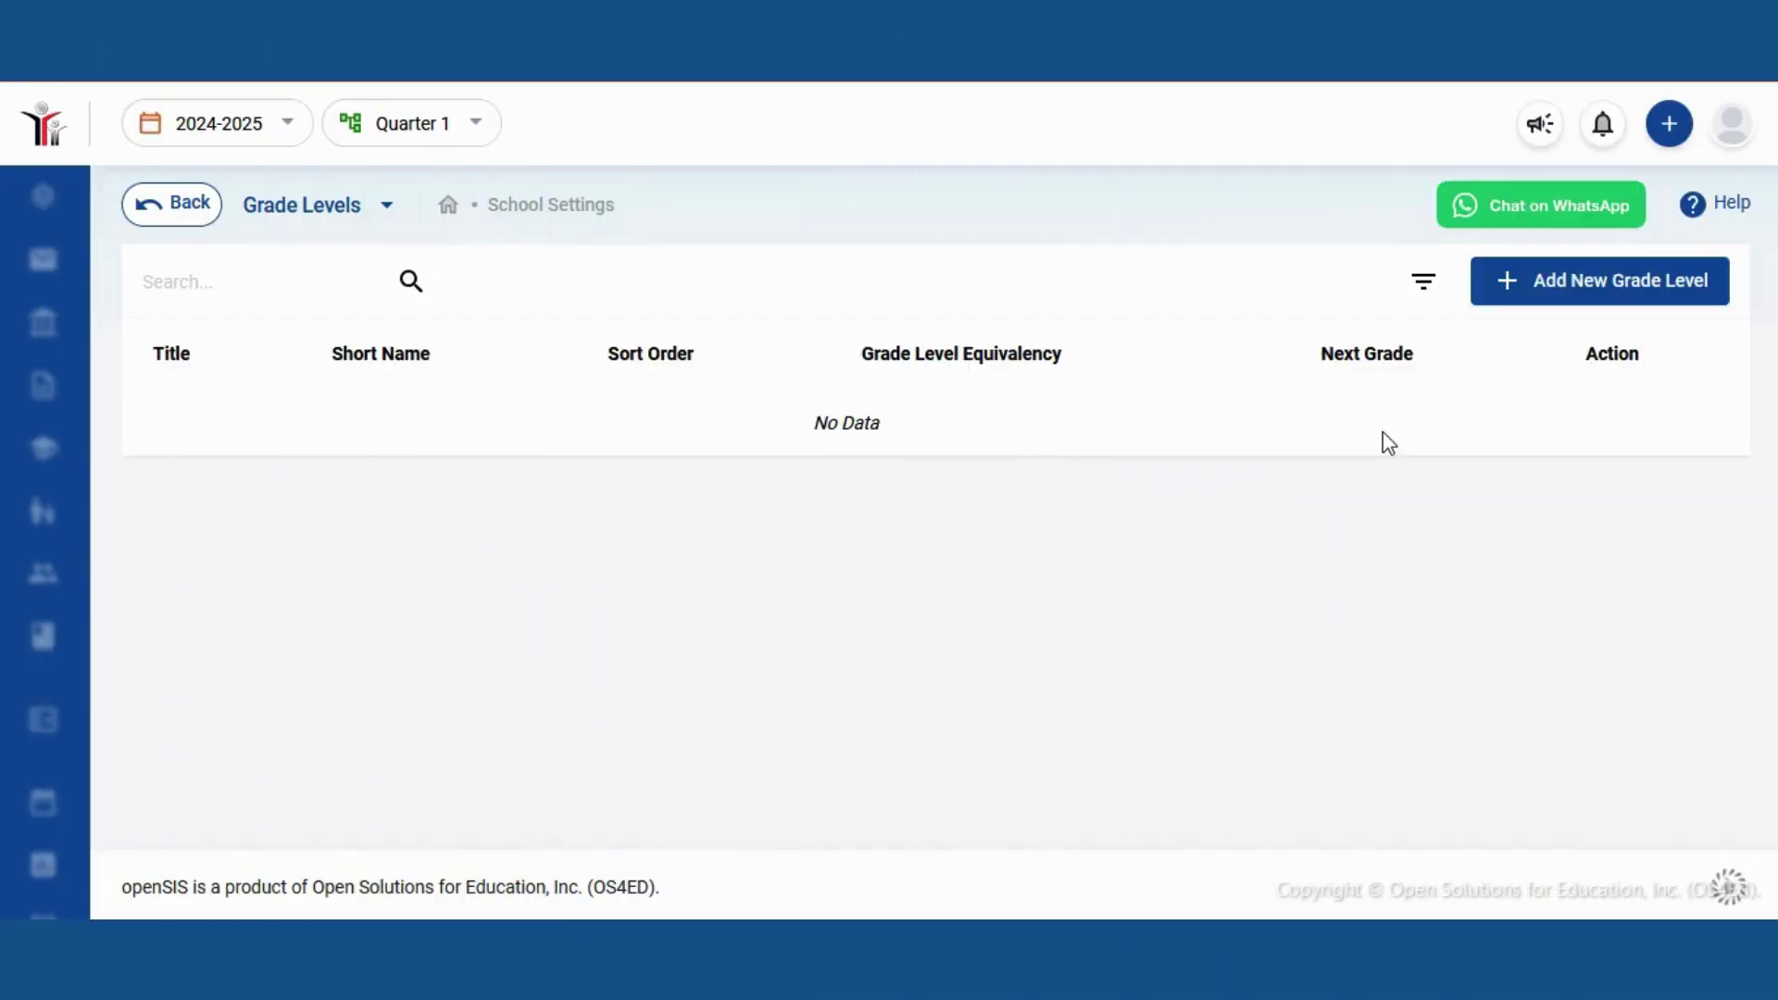
Start a new grade level with title 'Grade 1', short name 'G1' and sort order 1
click(1581, 288)
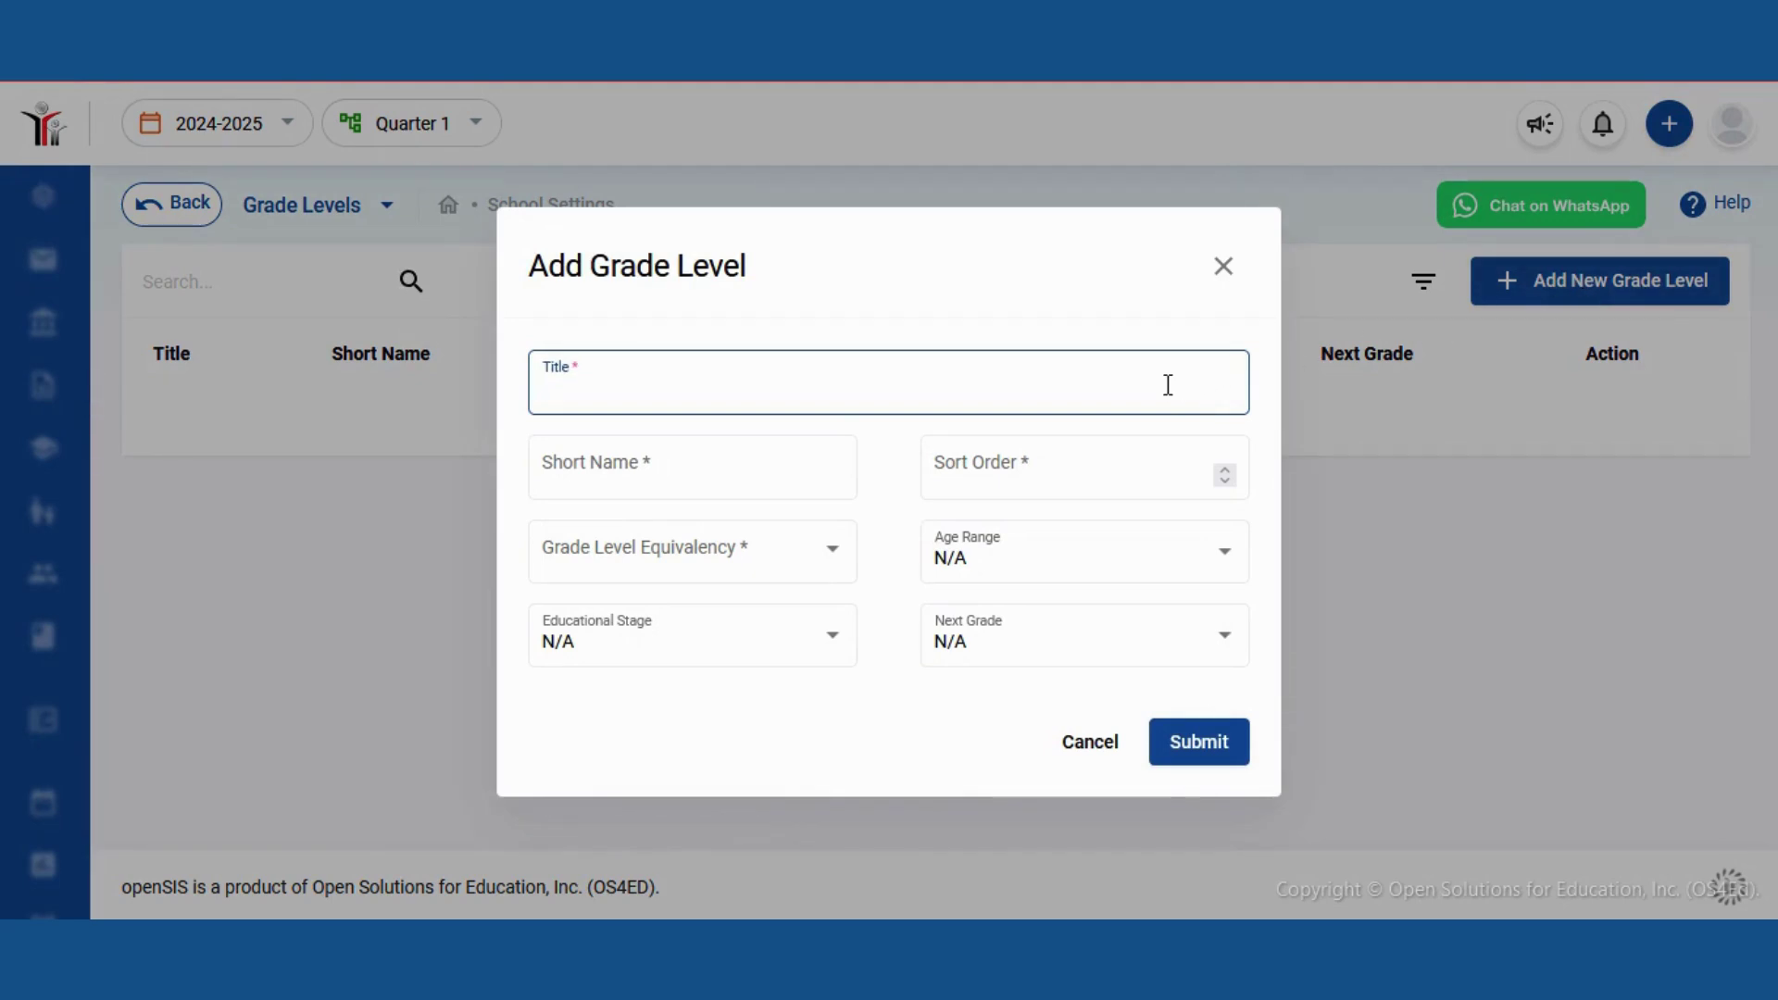
text(Gr)
text(ade 1)
click(755, 466)
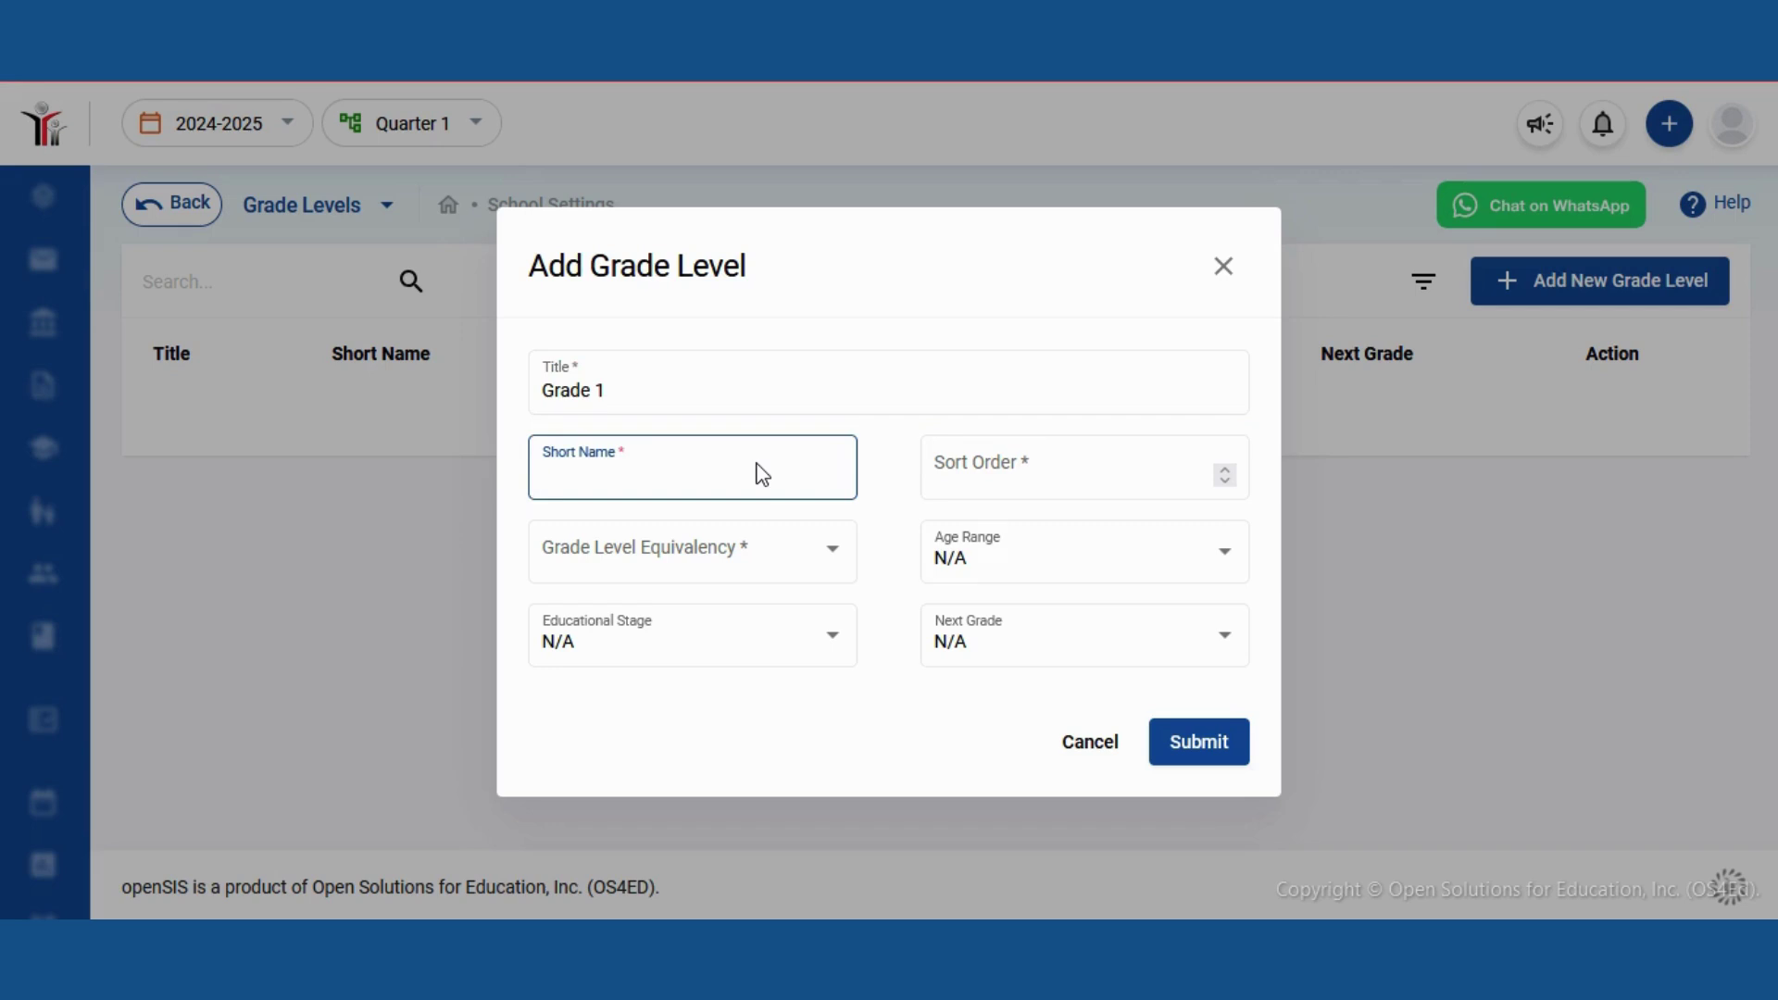
text(G1)
click(996, 468)
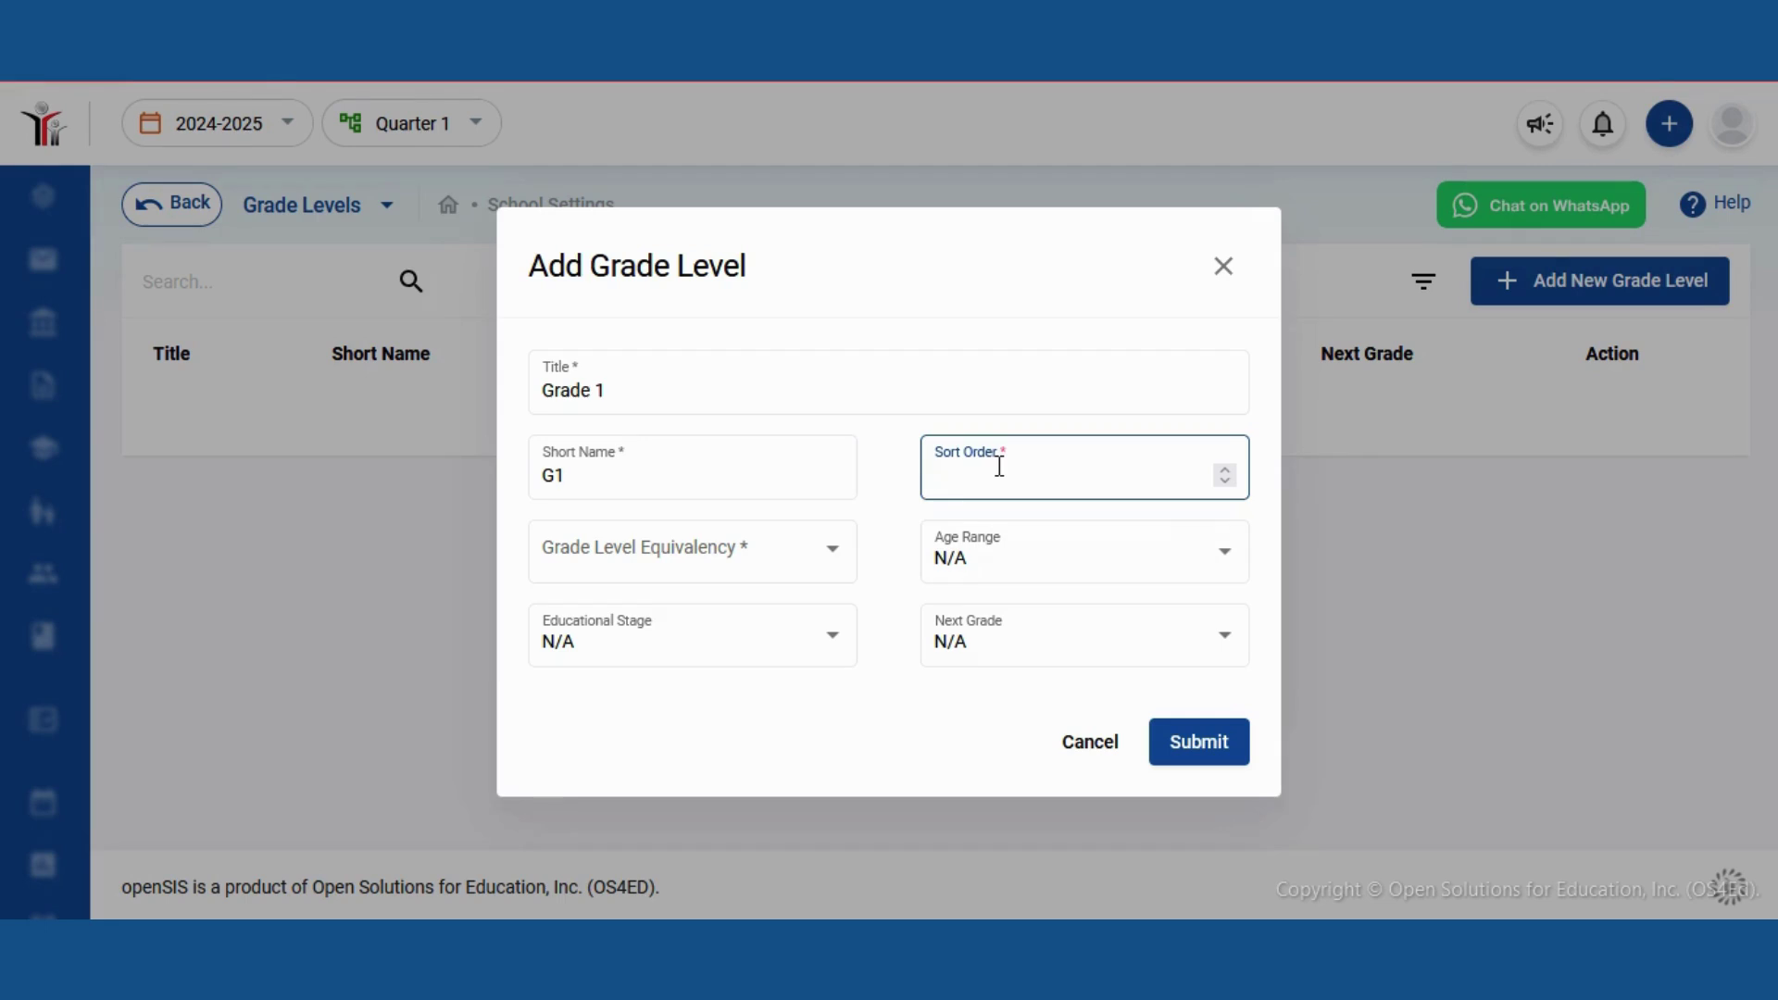
text(1)
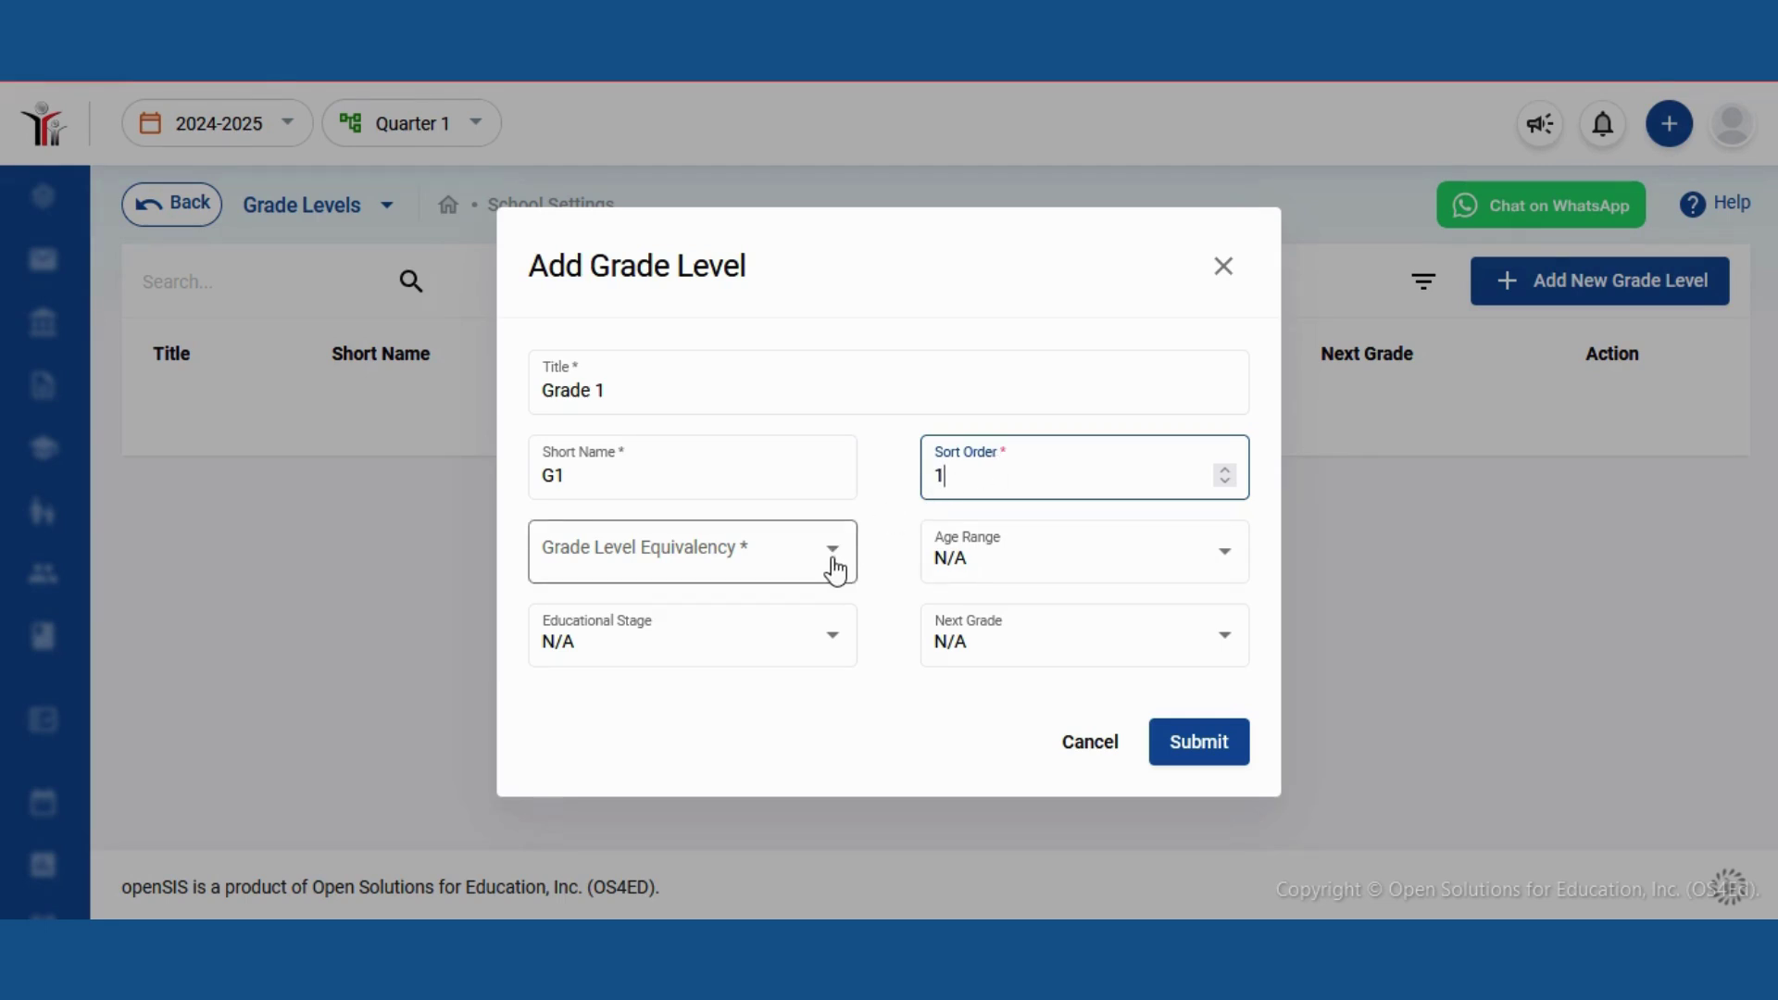
Set equivalency to 1st Grade, age range 5–6, and educational stage Primary education
click(834, 570)
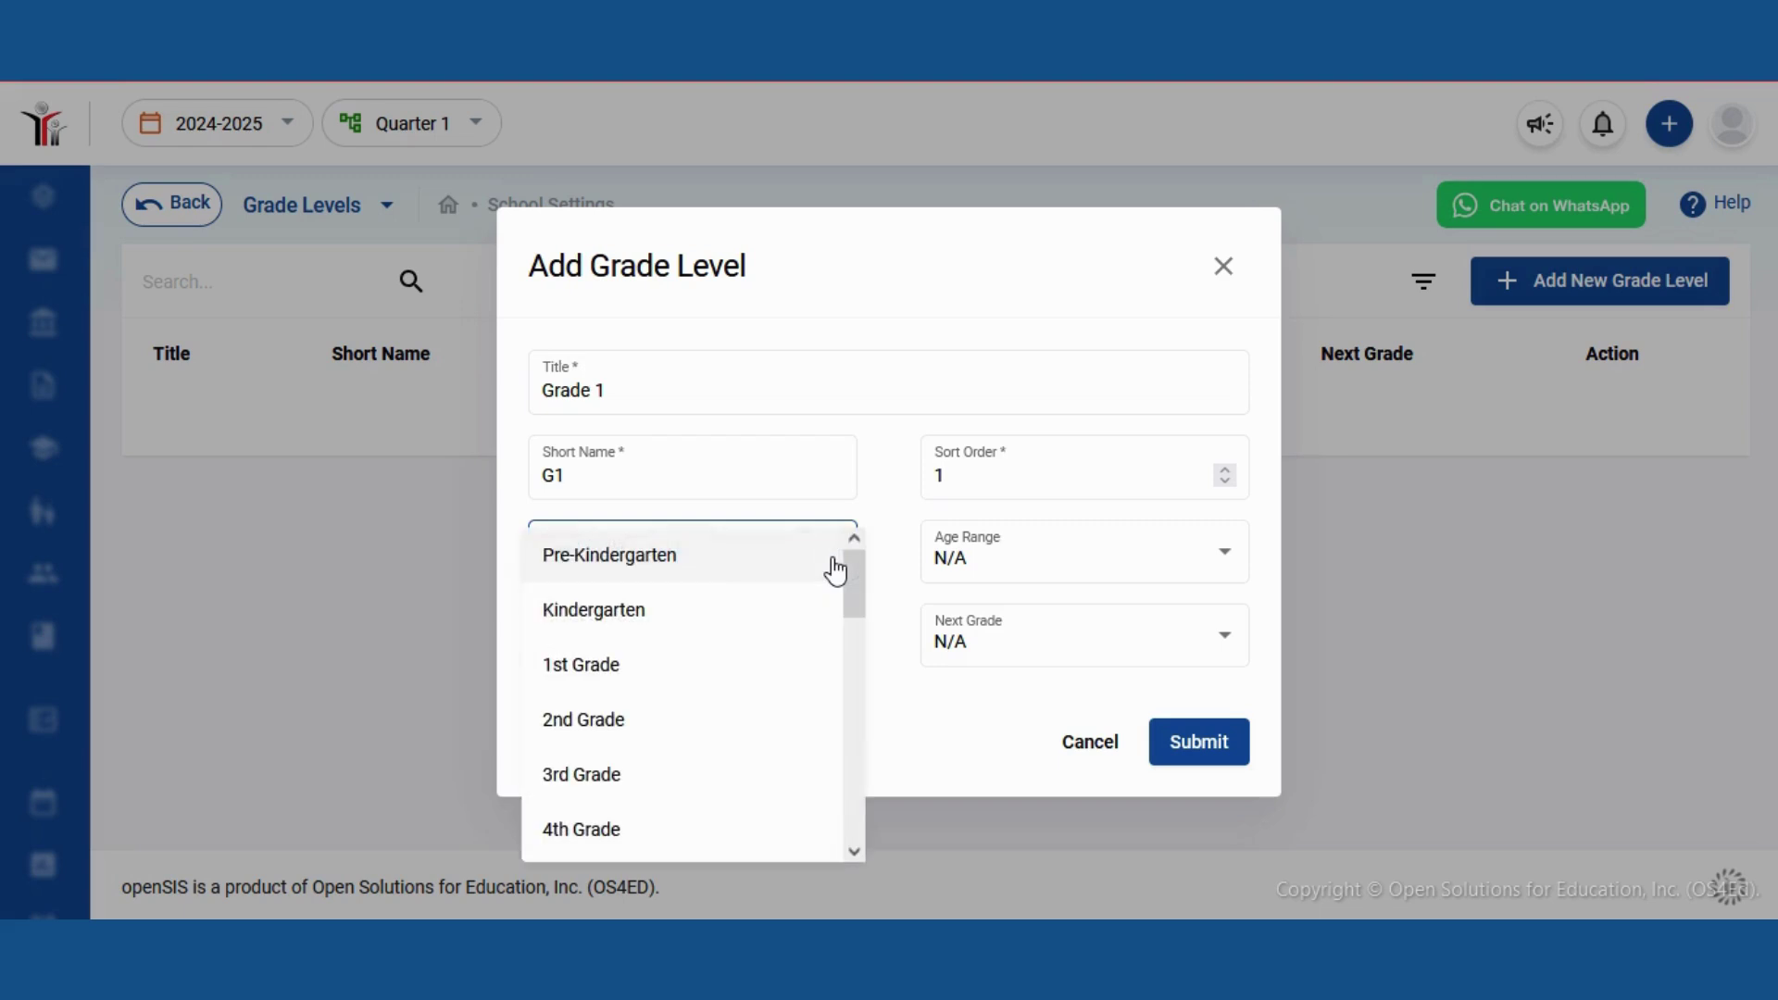
click(782, 666)
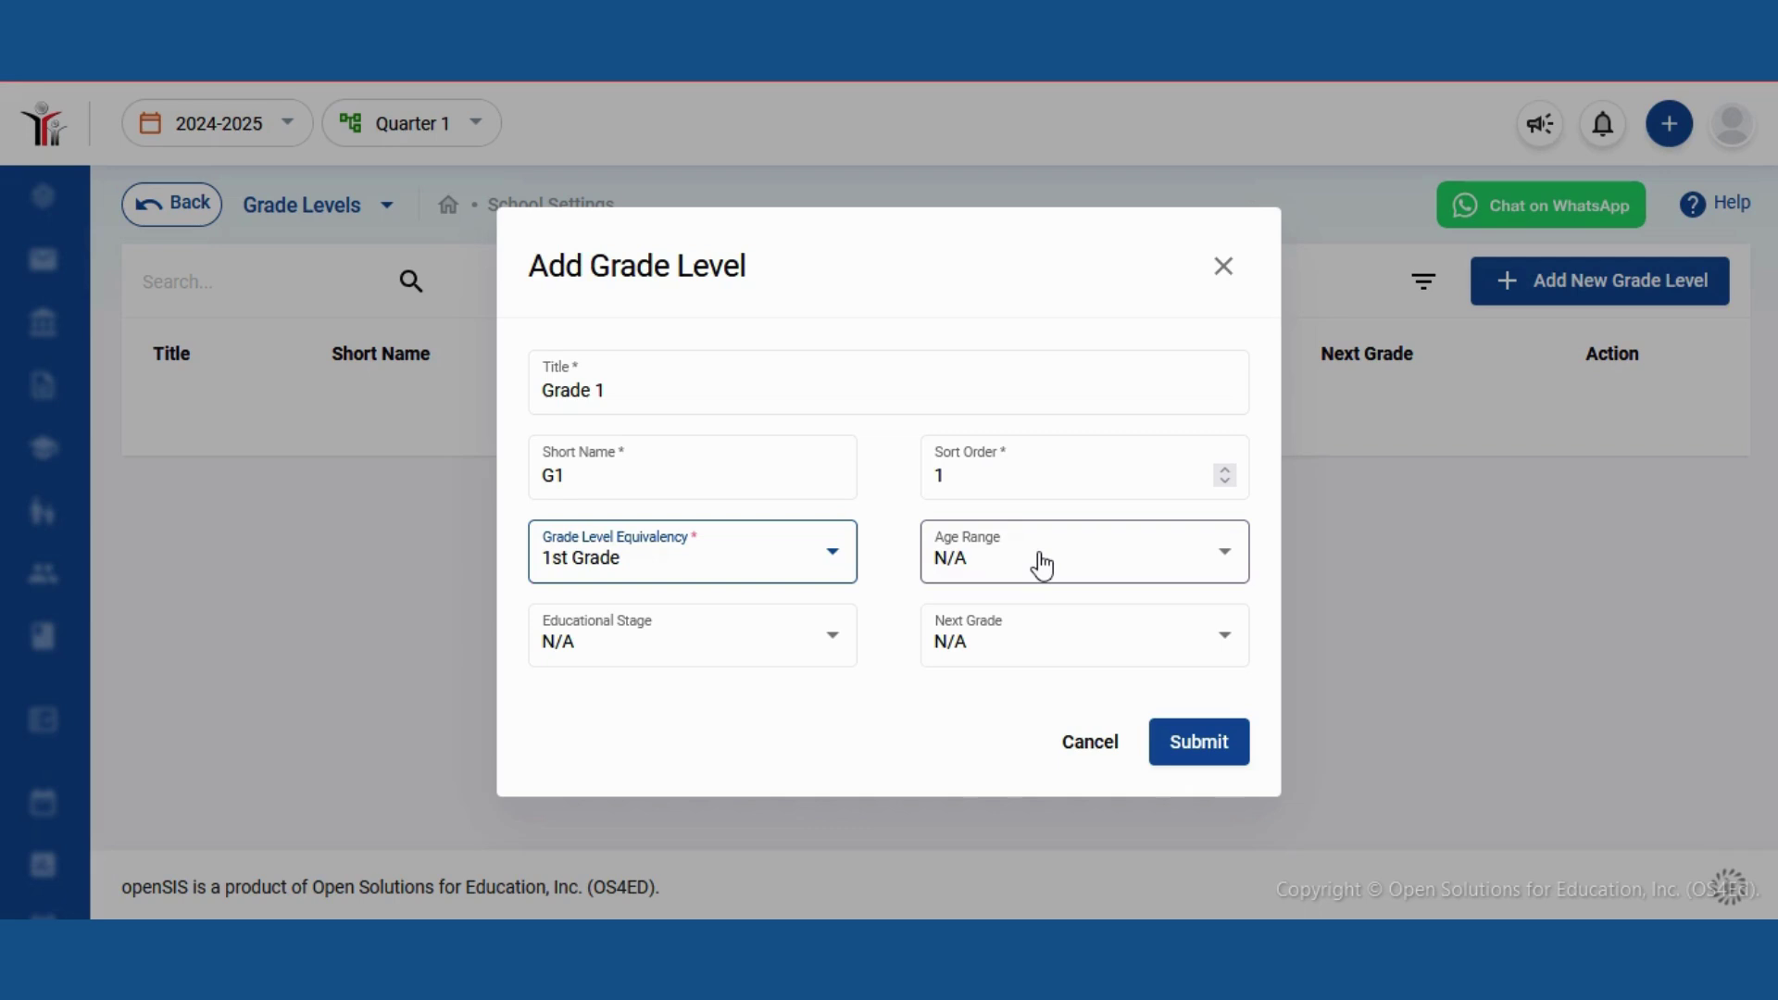
click(1041, 561)
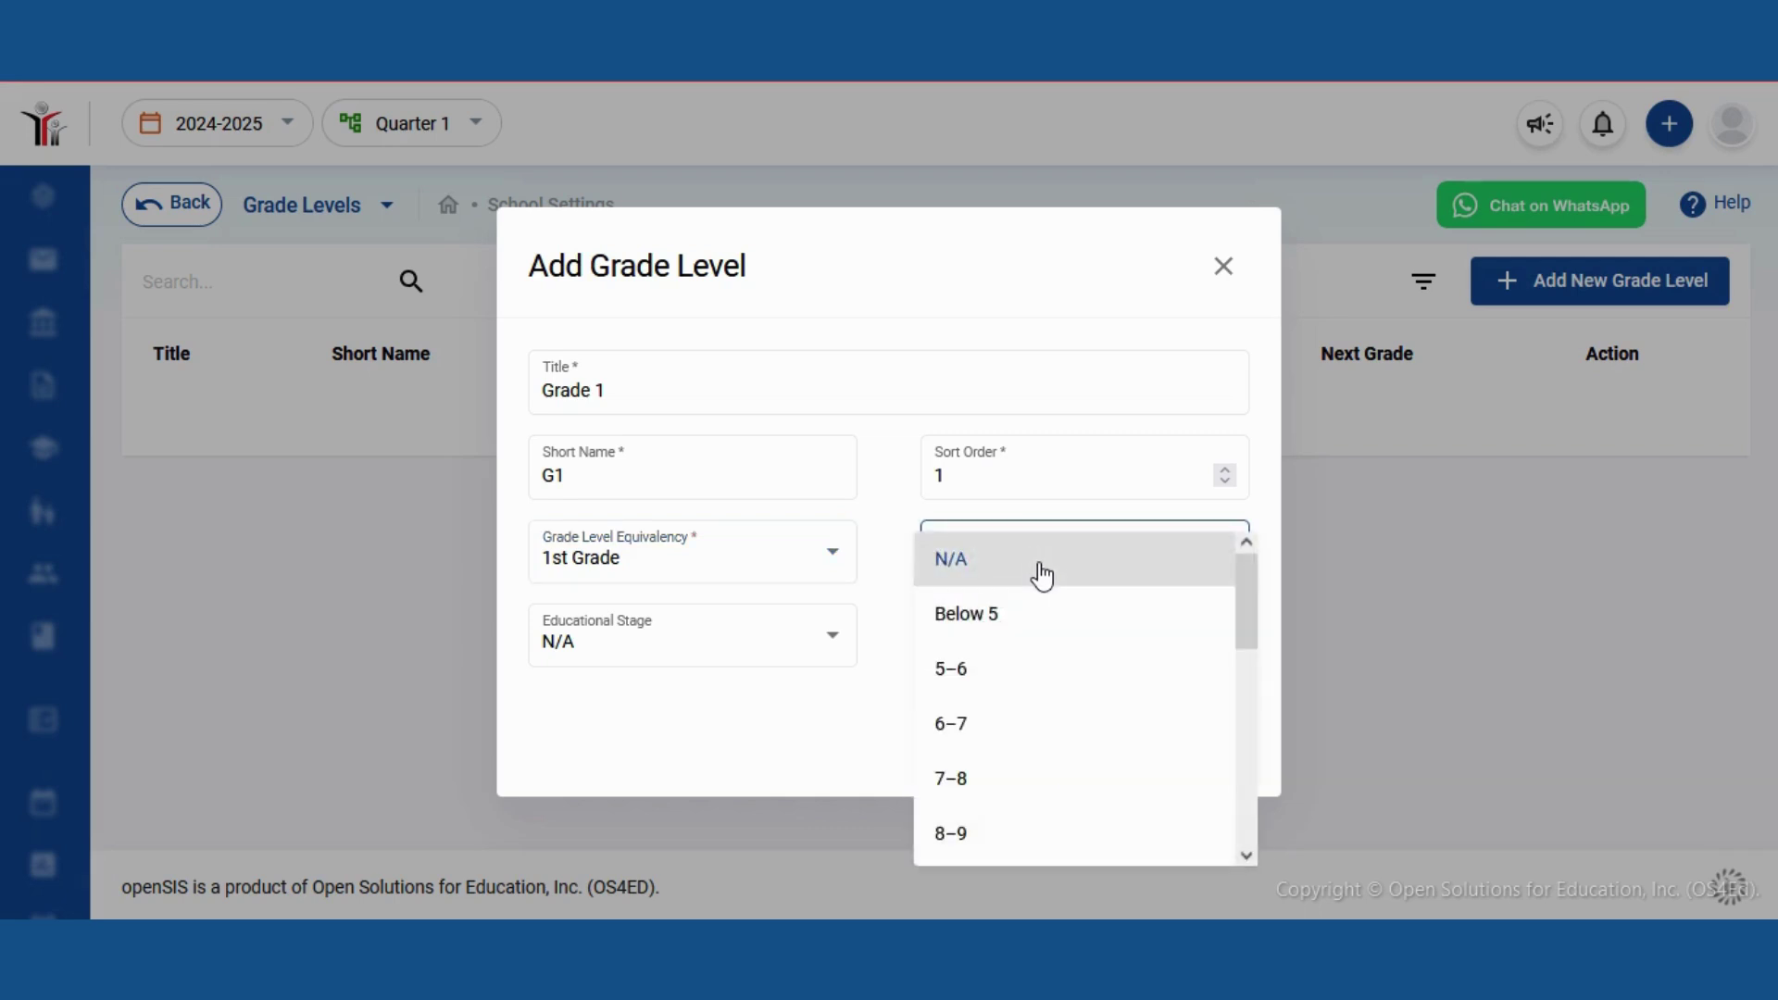
click(1033, 670)
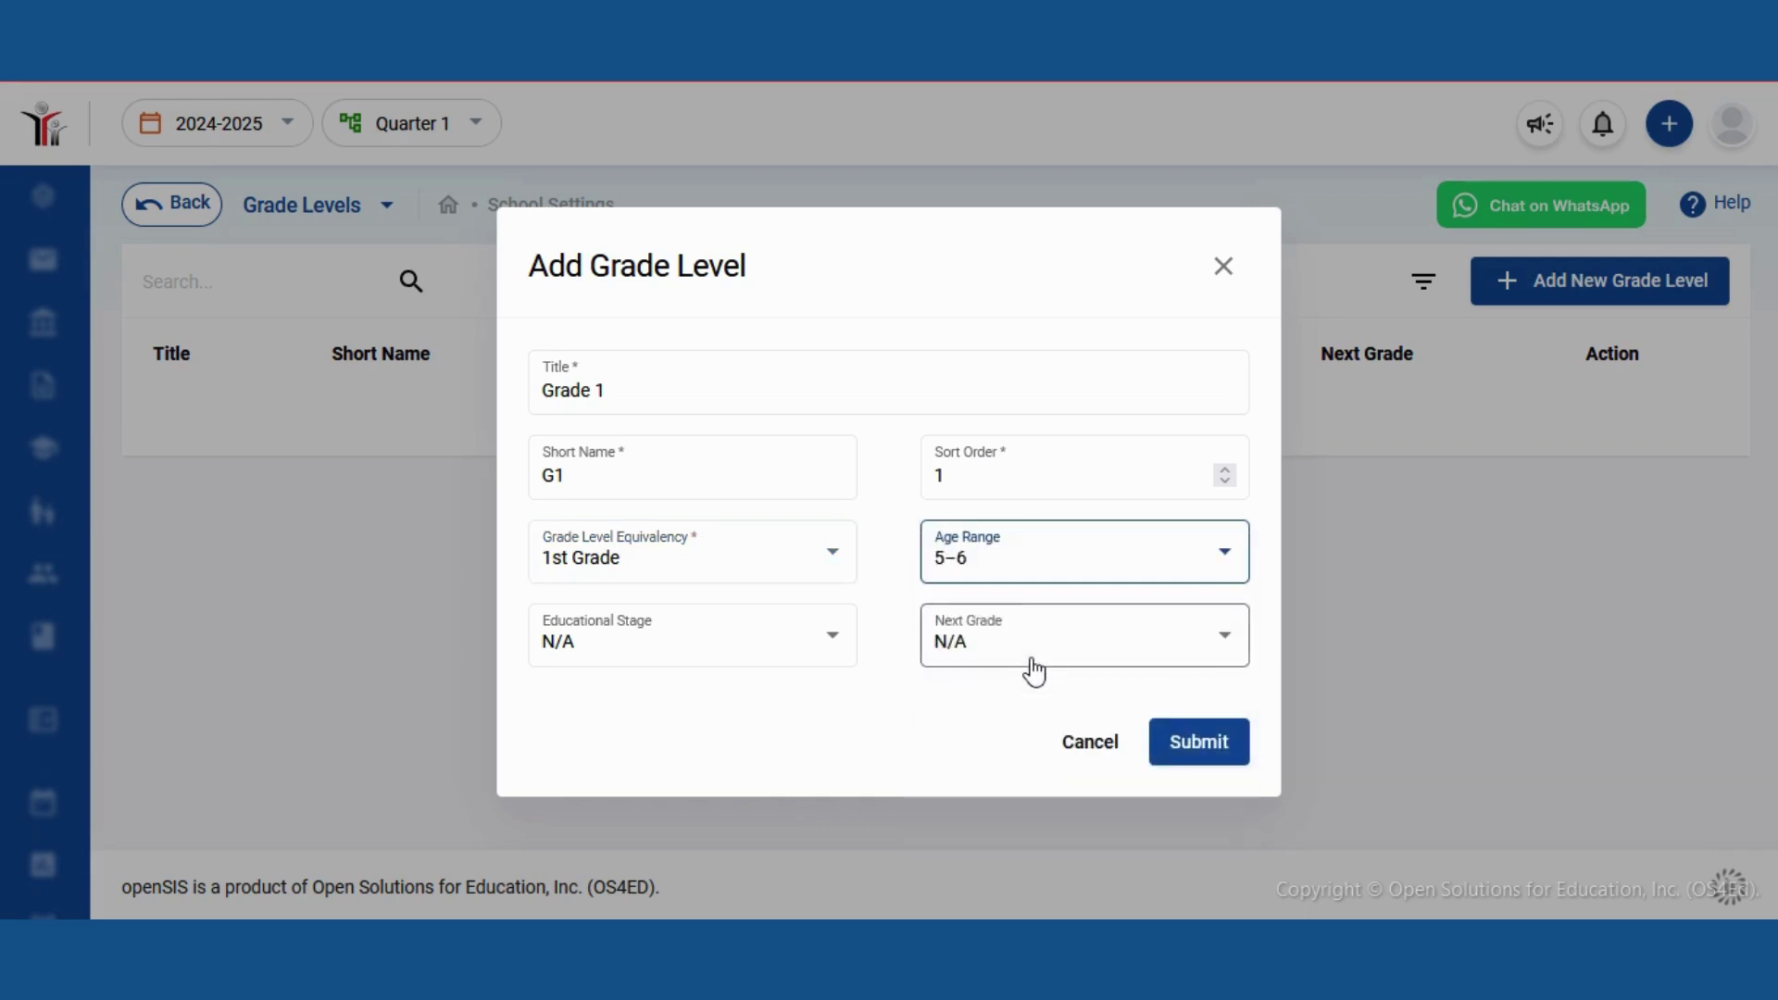
click(803, 640)
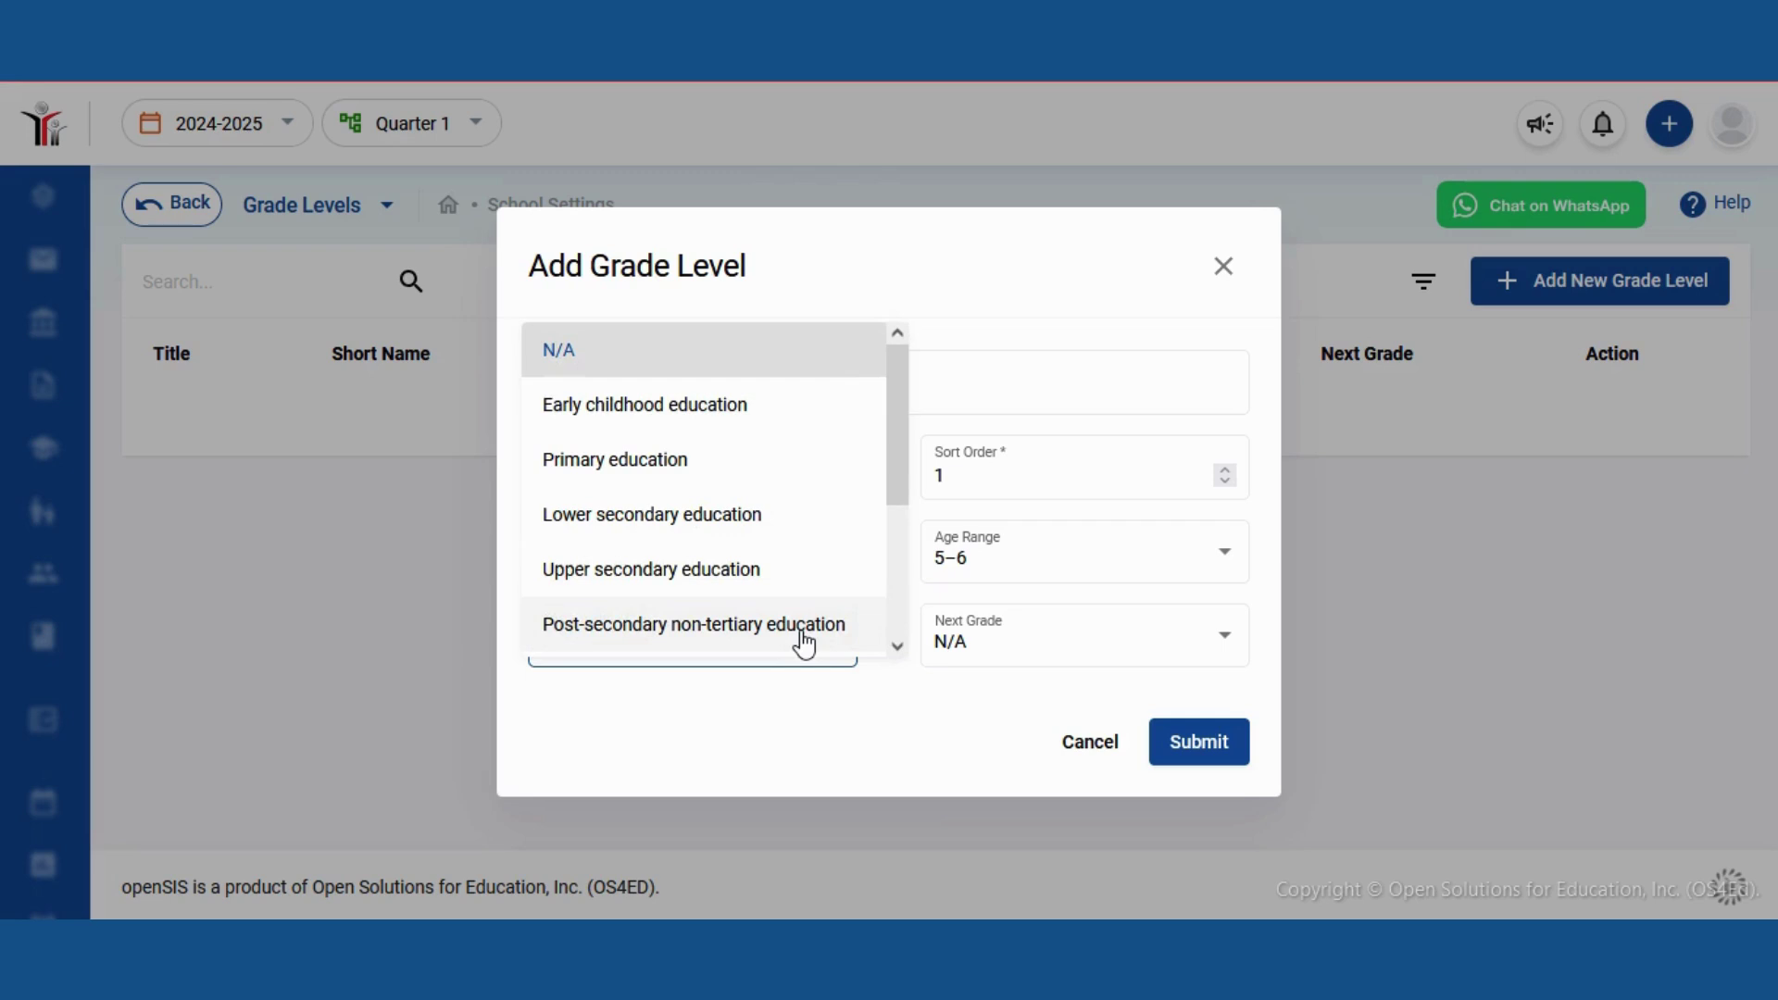
click(791, 473)
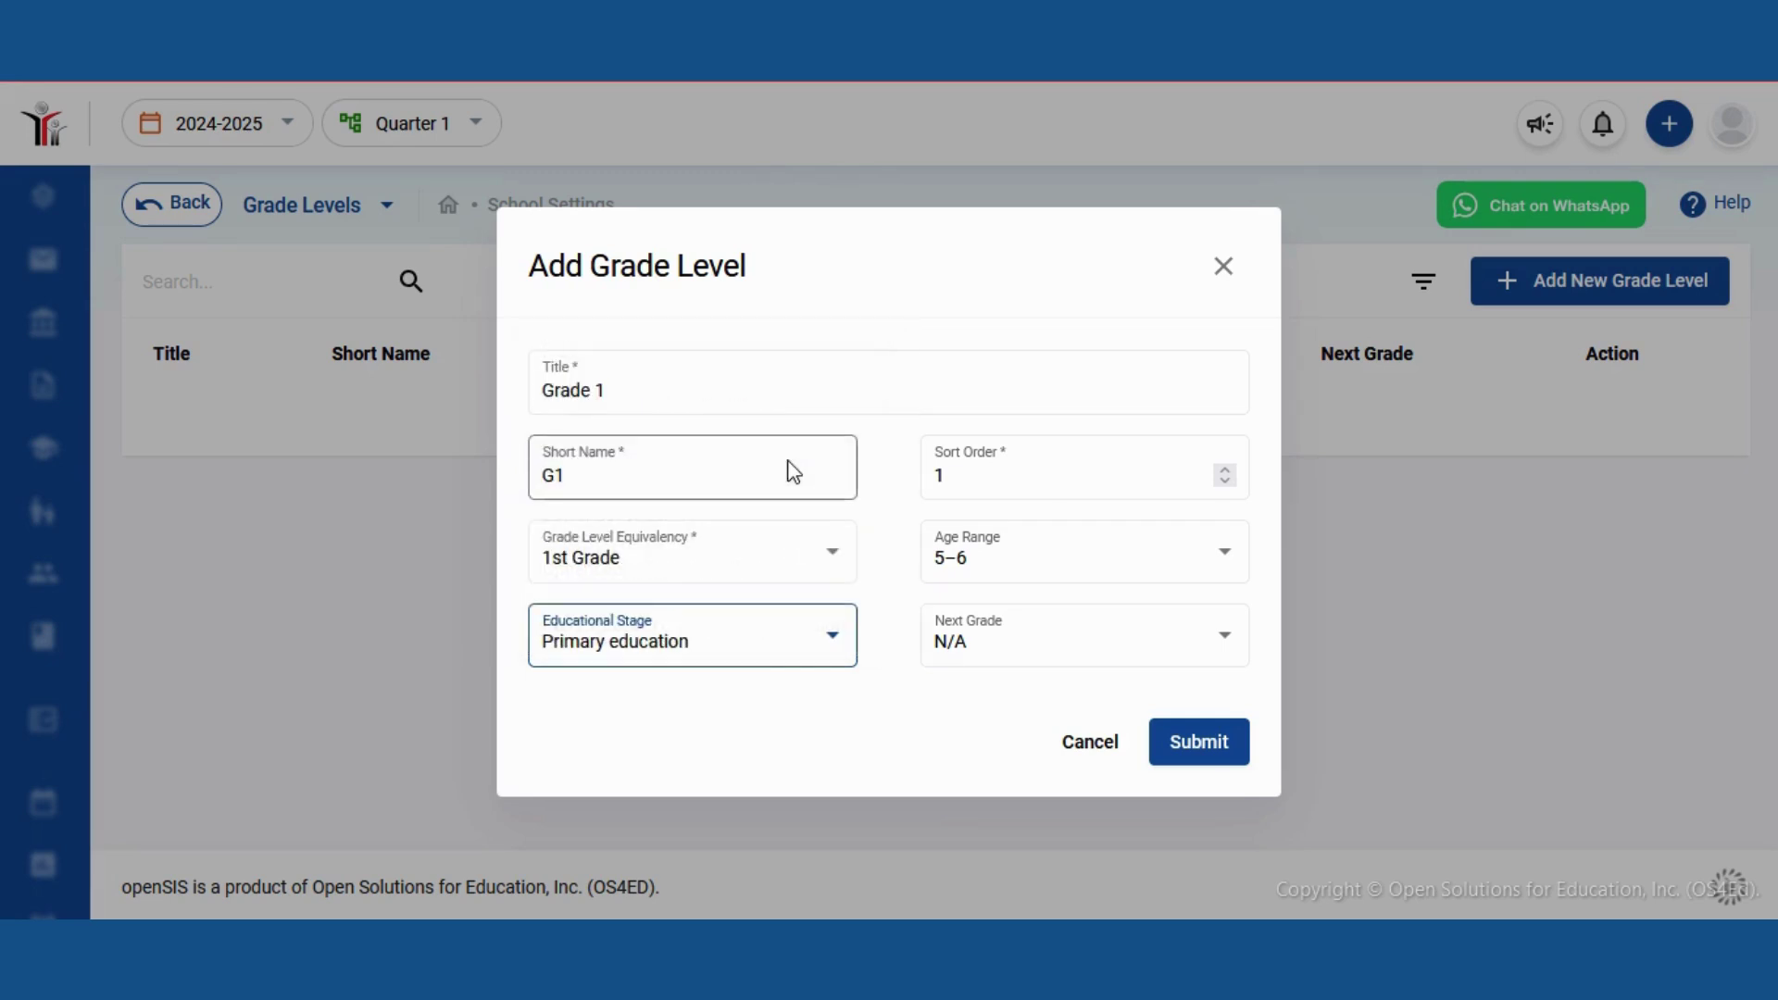
Keep Next Grade as N/A and submit the Grade 1 form
click(1005, 654)
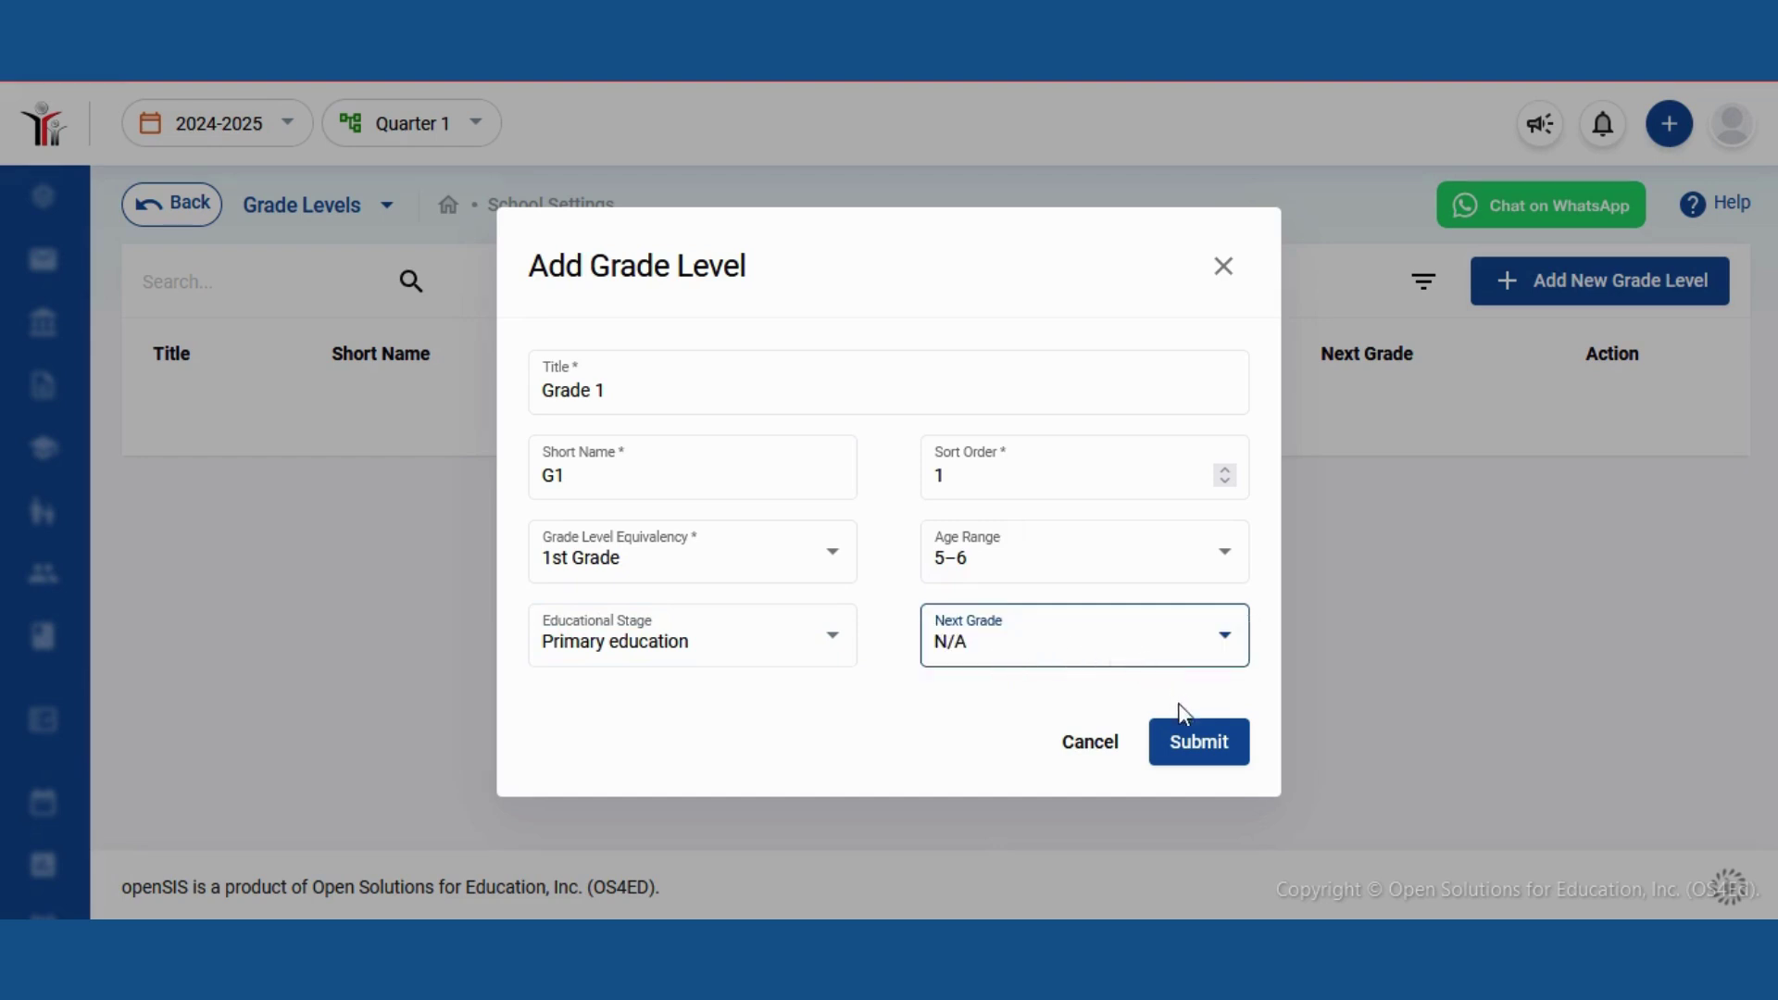
click(1206, 764)
click(1210, 764)
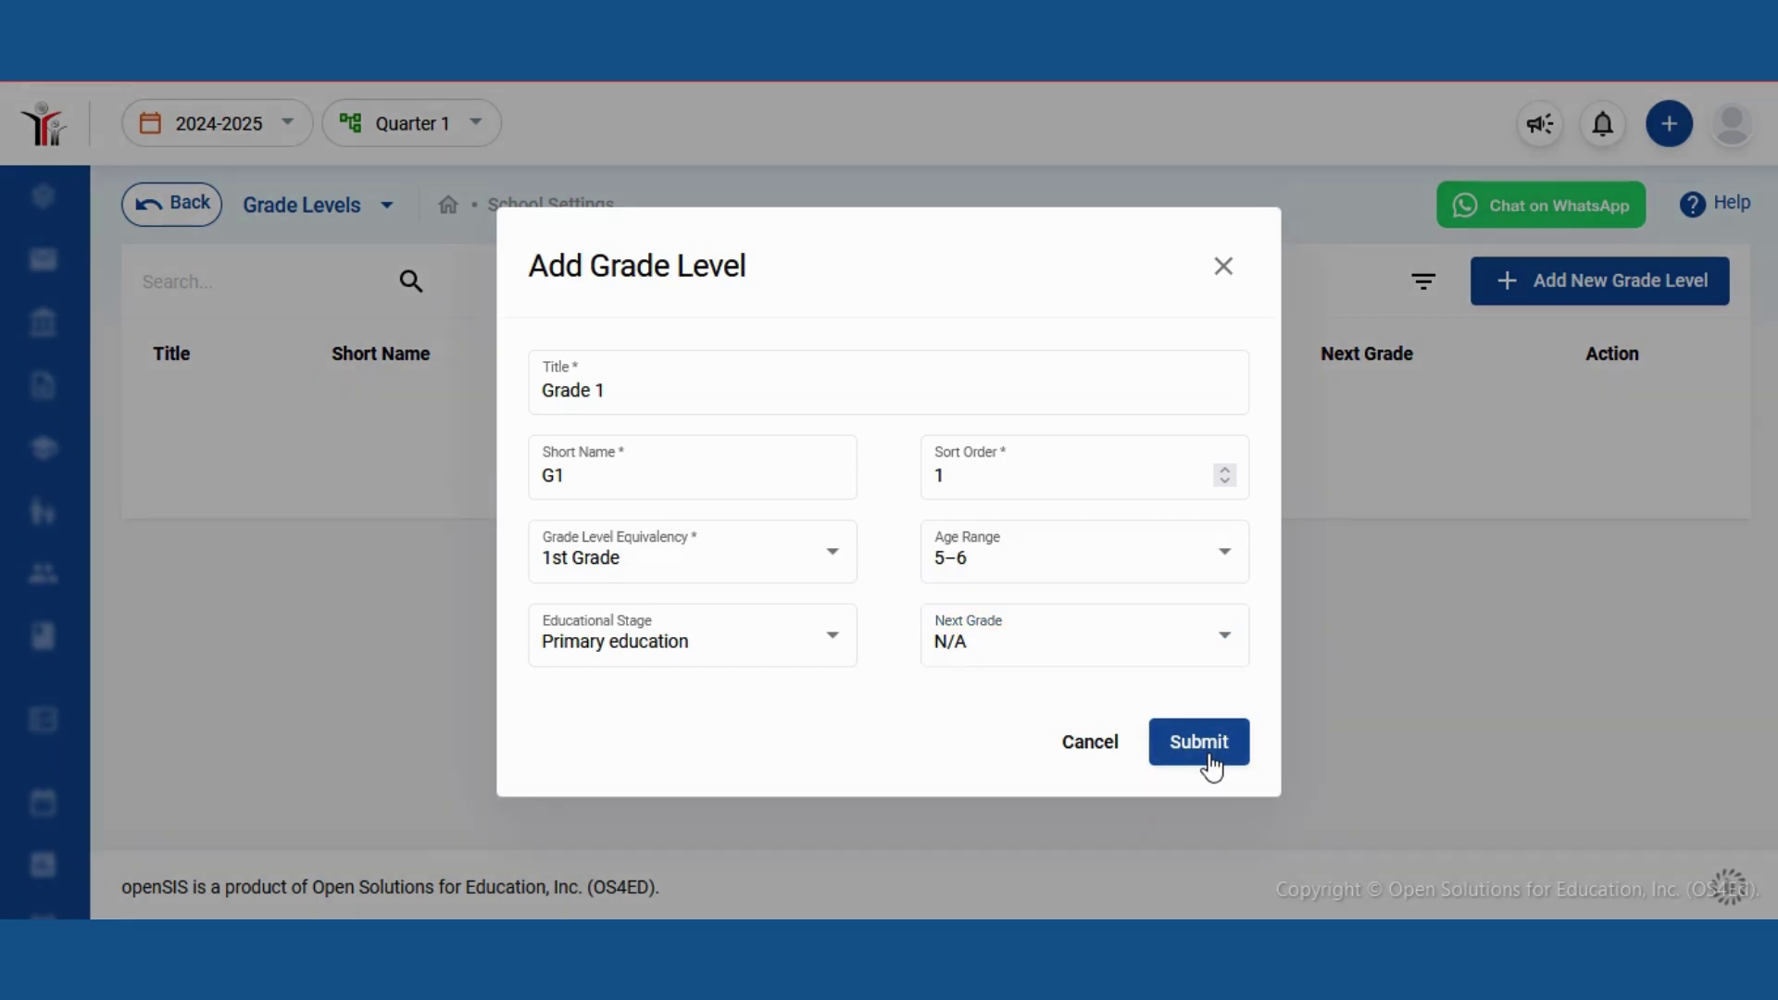